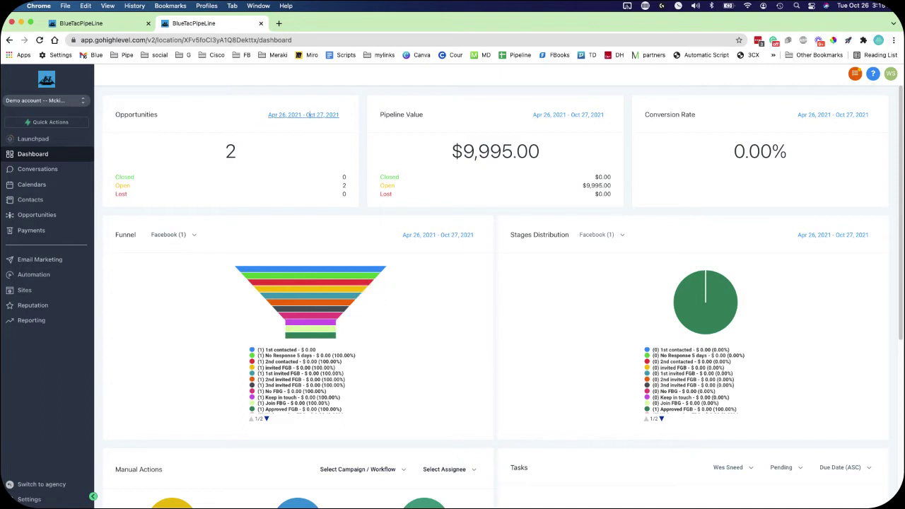
Step: Review the date range presets for opportunities and pipeline value, leaving both unchanged
left_click(307, 114)
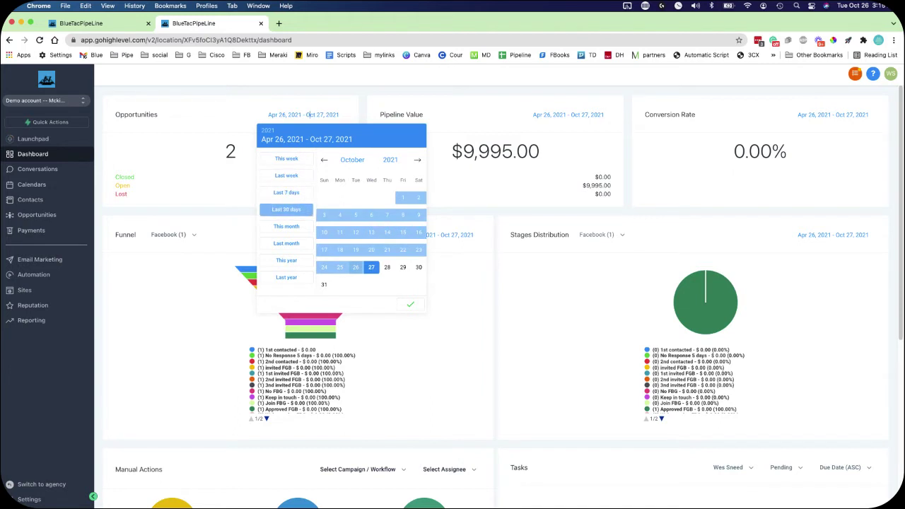
left_click(286, 260)
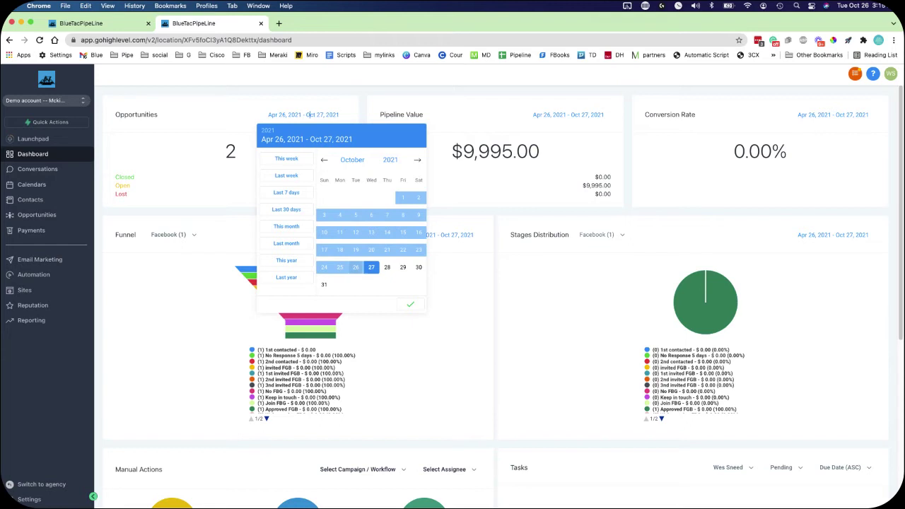
left_click(269, 115)
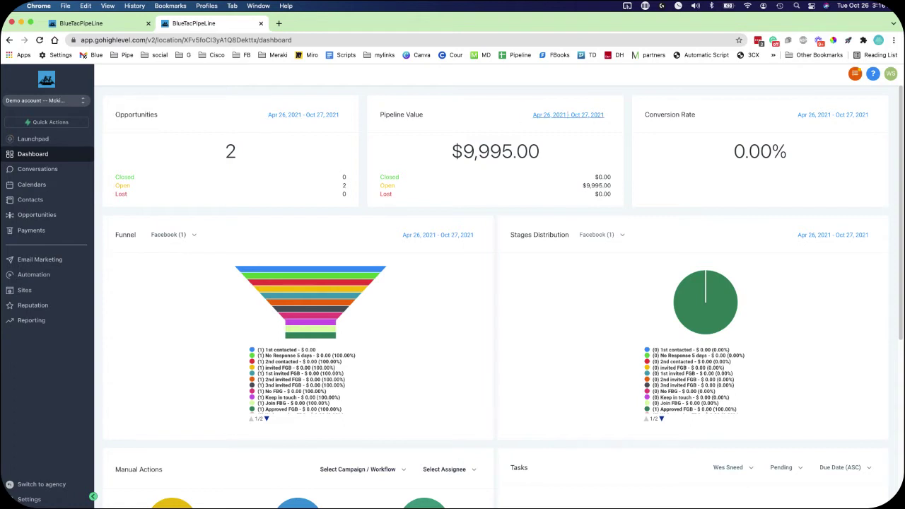
left_click(568, 115)
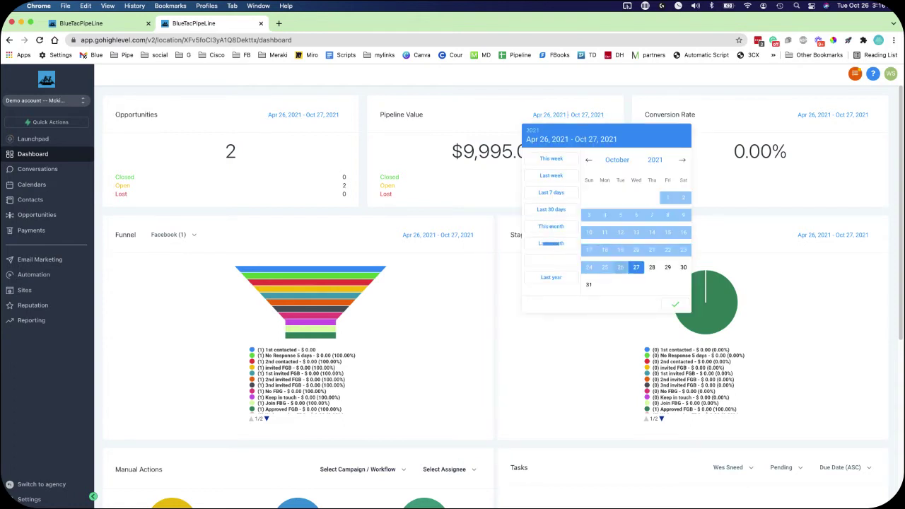
left_click(452, 150)
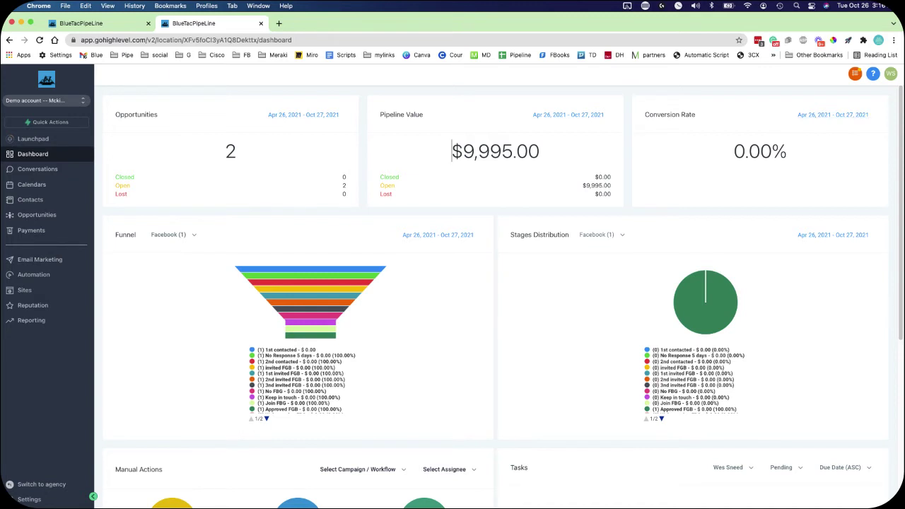
Step: Switch the Funnel chart's pipeline to Blue Tac Voip
scroll(496, 297, "down", 3)
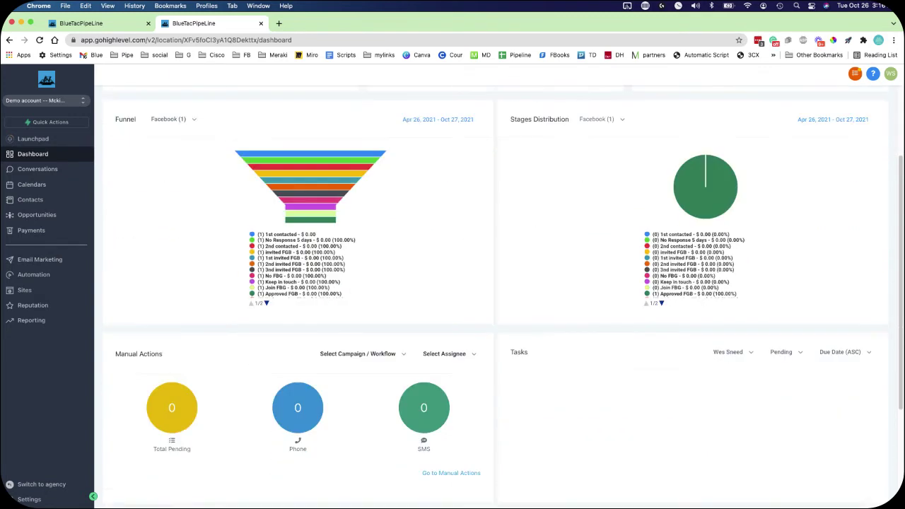
scroll(240, 189, "up", 1)
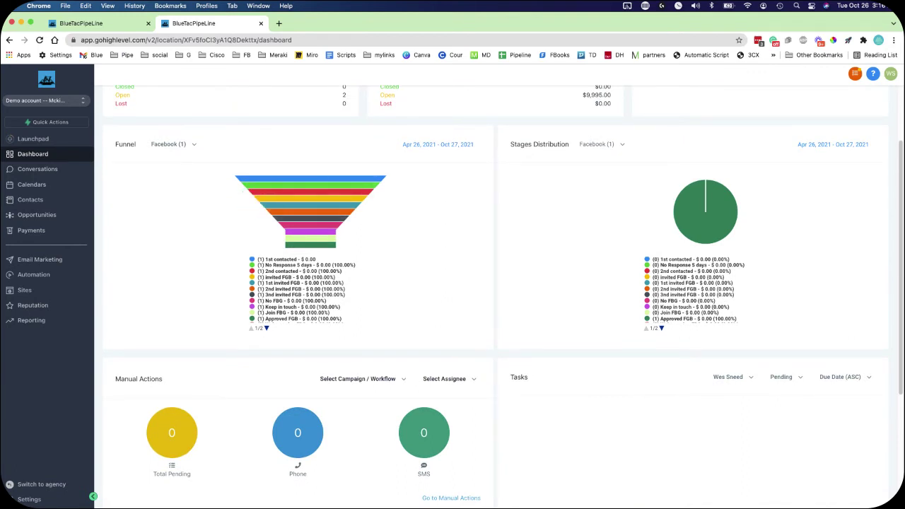
left_click(169, 144)
scroll(184, 177, "up", 3)
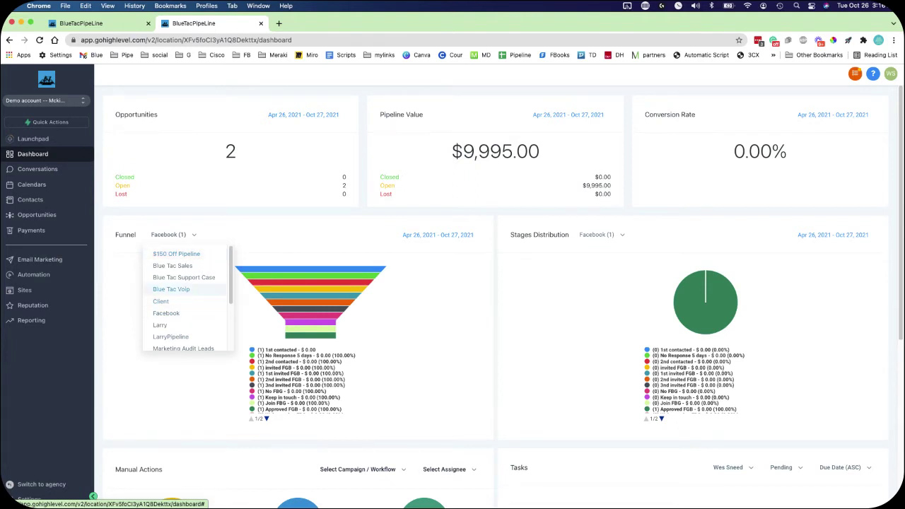
left_click(171, 289)
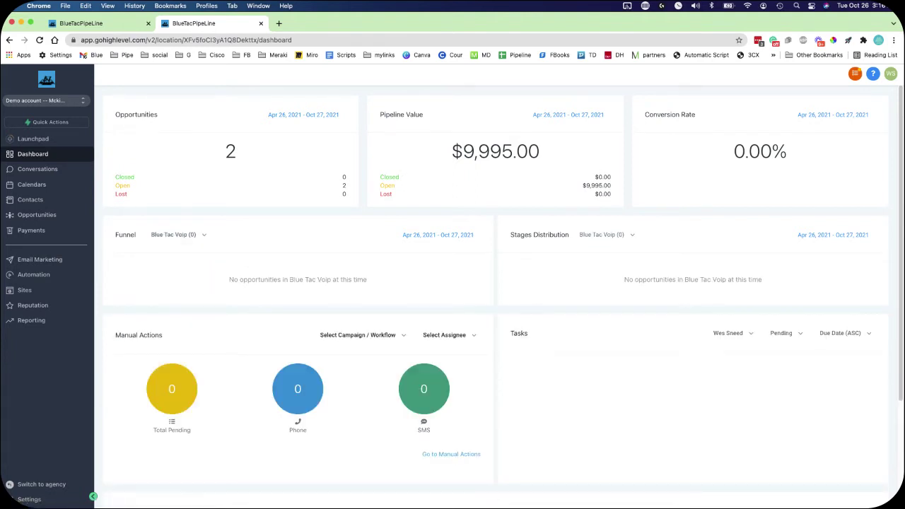
Step: Switch the Funnel pipeline to Marketing Audit Leads, then browse the pipeline list
left_click(177, 234)
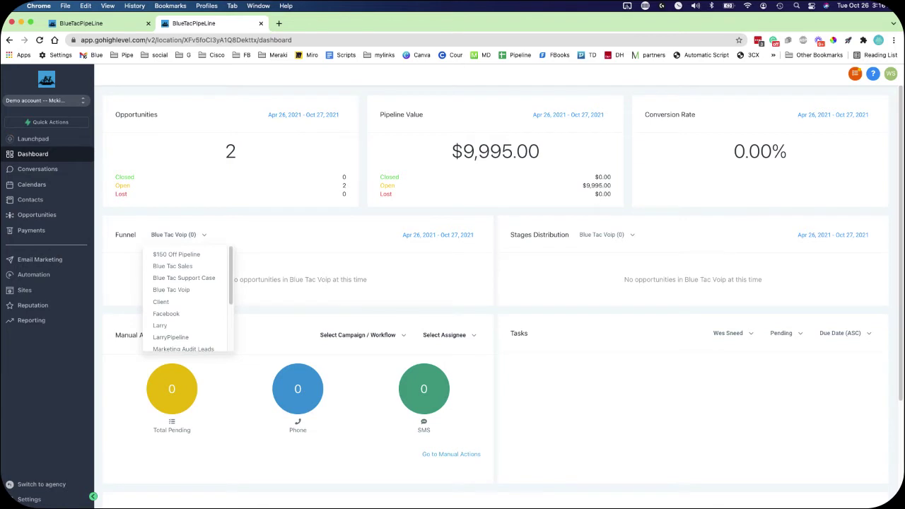
scroll(173, 304, "down", 1)
scroll(173, 309, "down", 4)
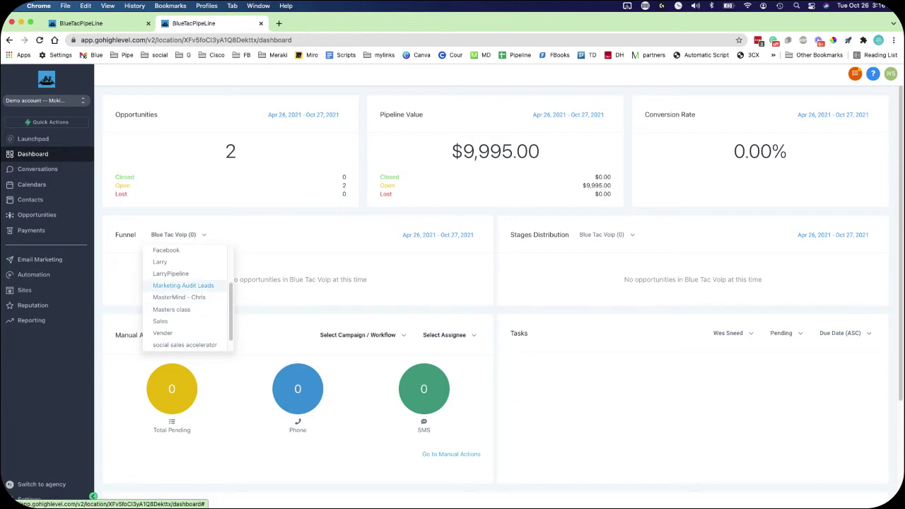
left_click(183, 285)
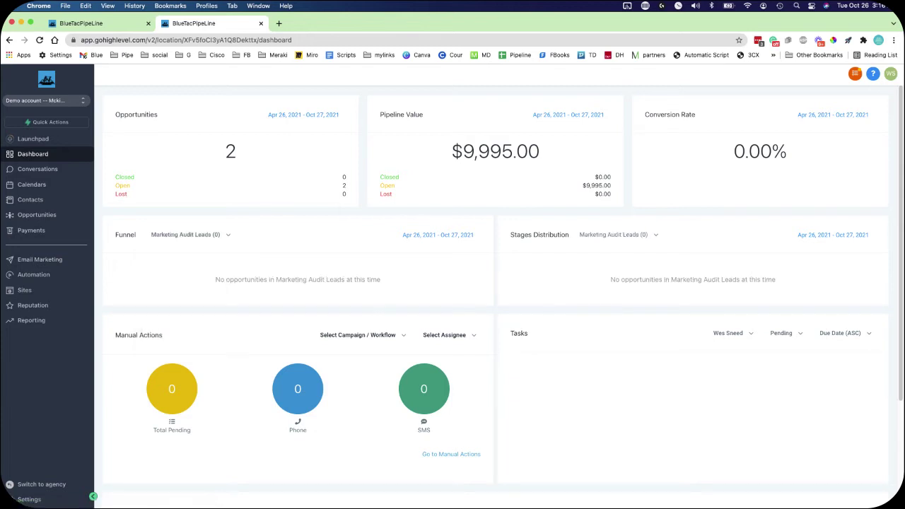
left_click(185, 234)
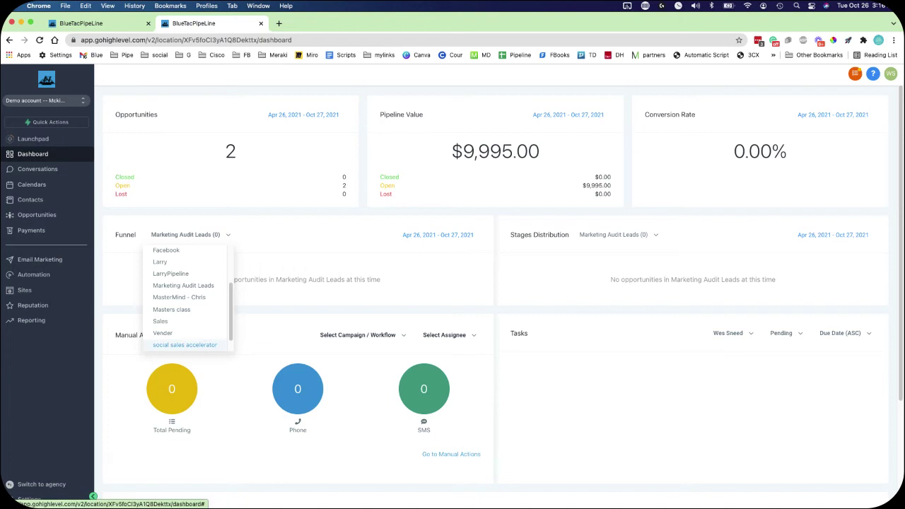
scroll(184, 343, "up", 2)
scroll(184, 343, "down", 3)
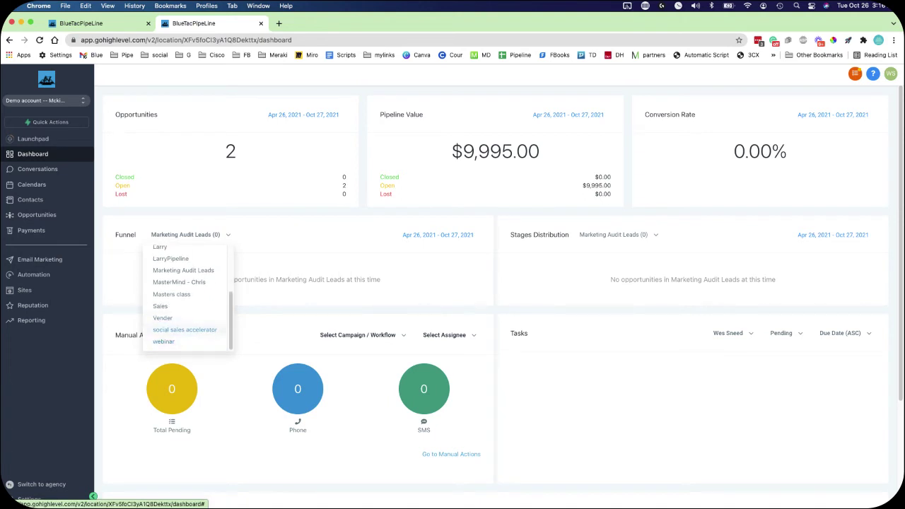
scroll(184, 329, "up", 1)
scroll(184, 330, "up", 1)
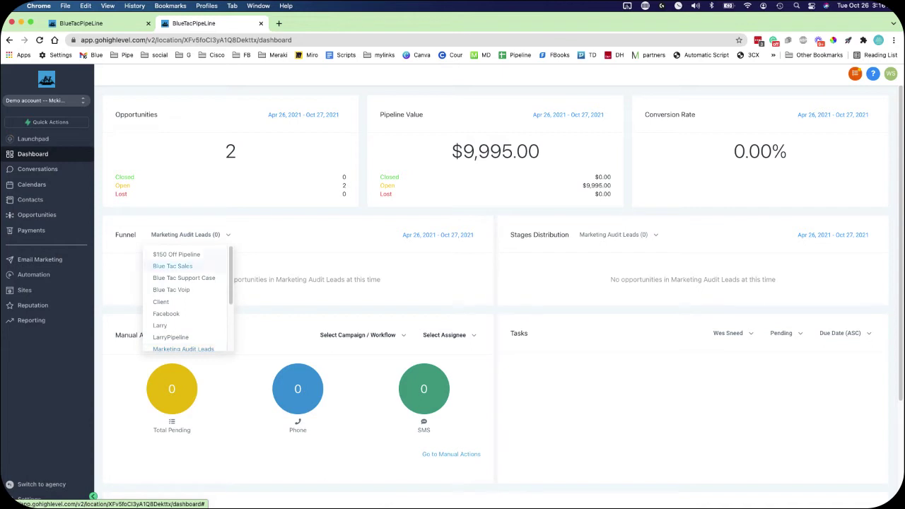
Step: Cycle the funnel through $150 Off, Blue Tac Sales and Blue Tac Support Case pipelines
left_click(177, 254)
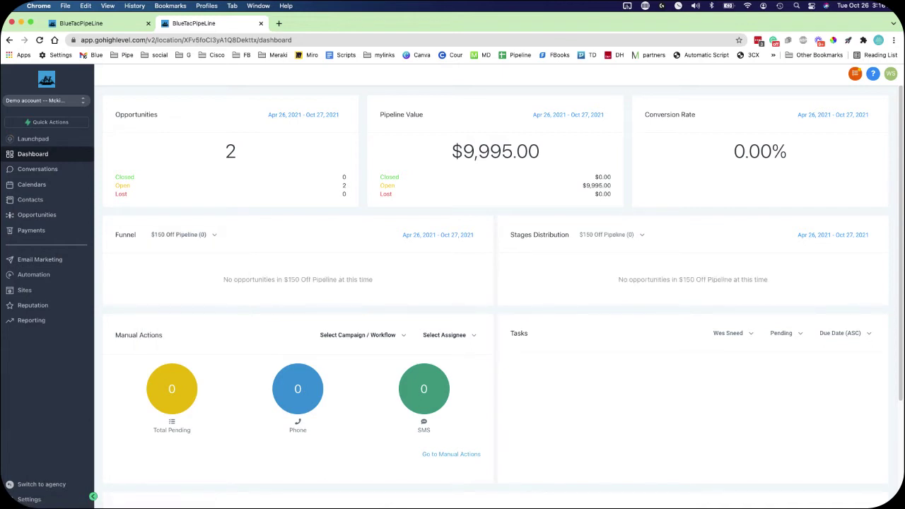
left_click(180, 234)
left_click(180, 266)
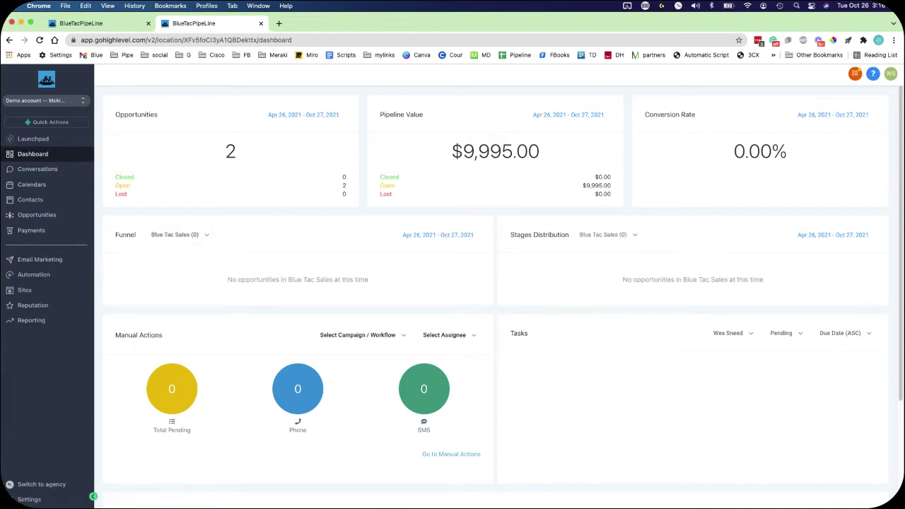
left_click(180, 234)
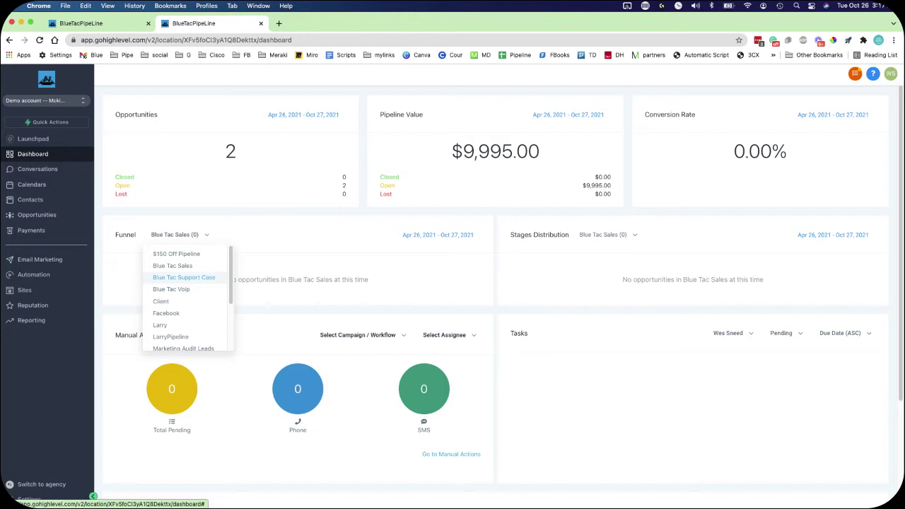
left_click(184, 277)
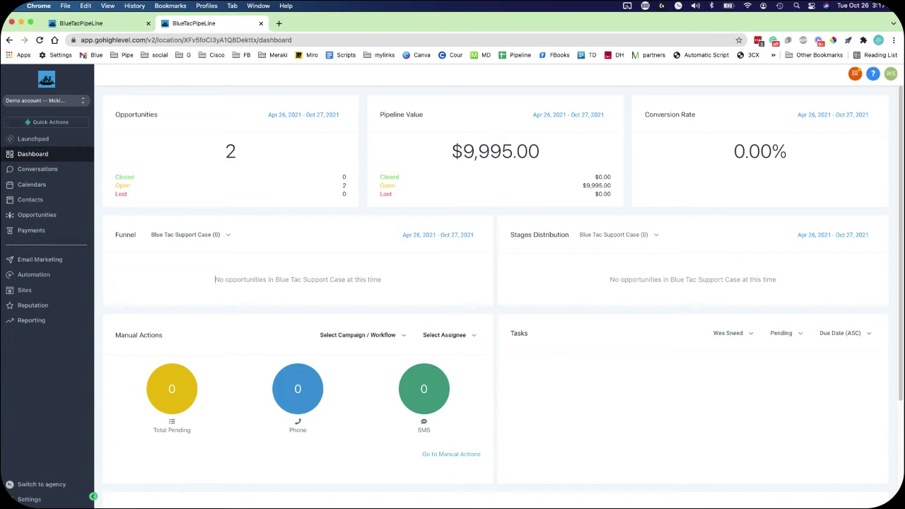
Step: Try the webinar and social sales accelerator pipelines, then settle on Facebook
left_click(185, 234)
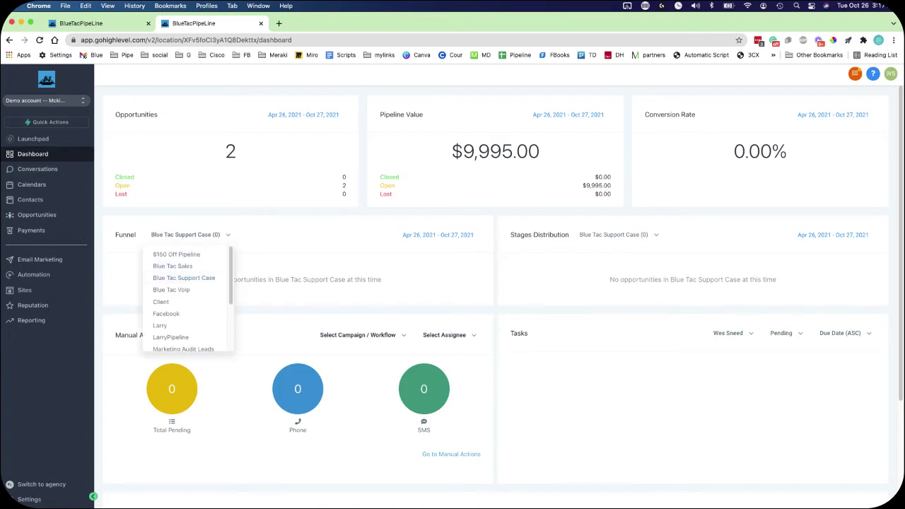
scroll(184, 297, "down", 3)
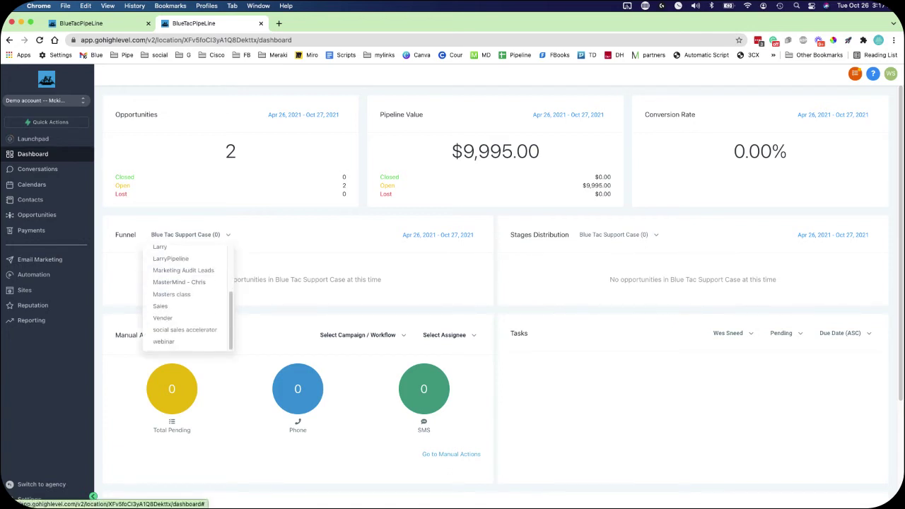
left_click(164, 342)
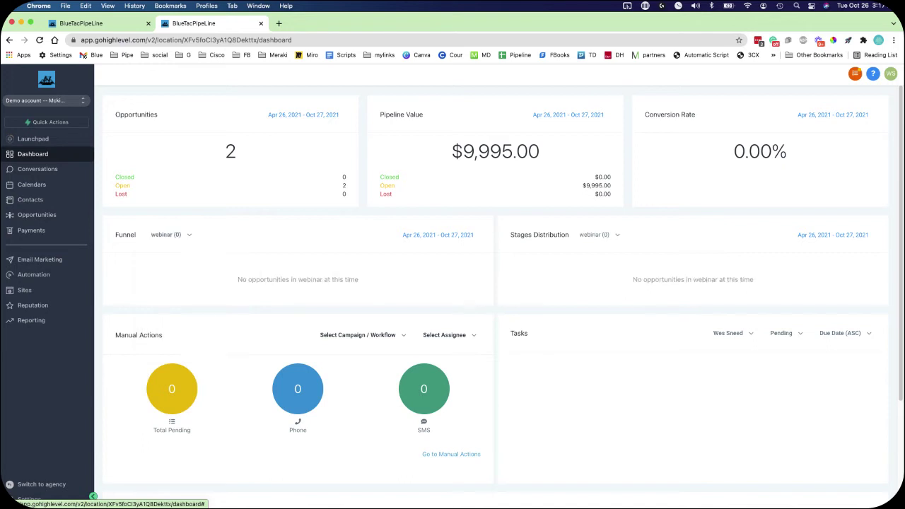
left_click(167, 234)
left_click(184, 330)
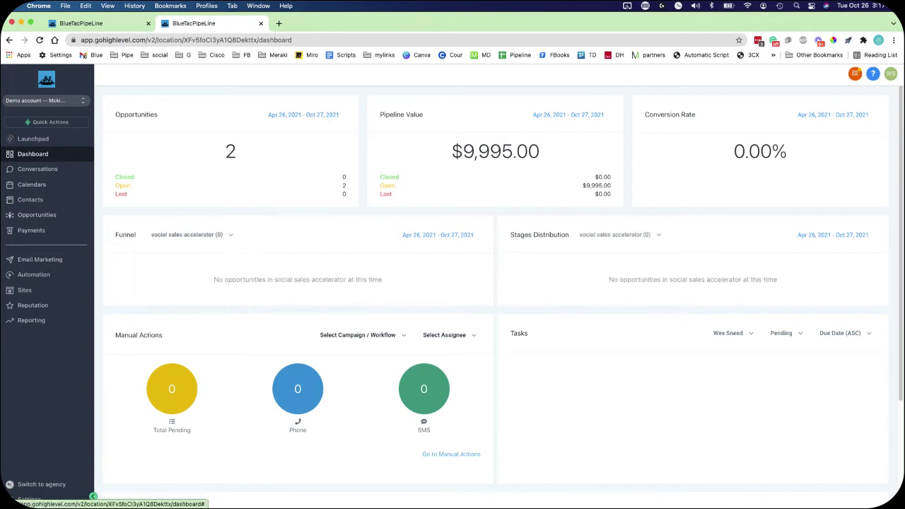
left_click(187, 234)
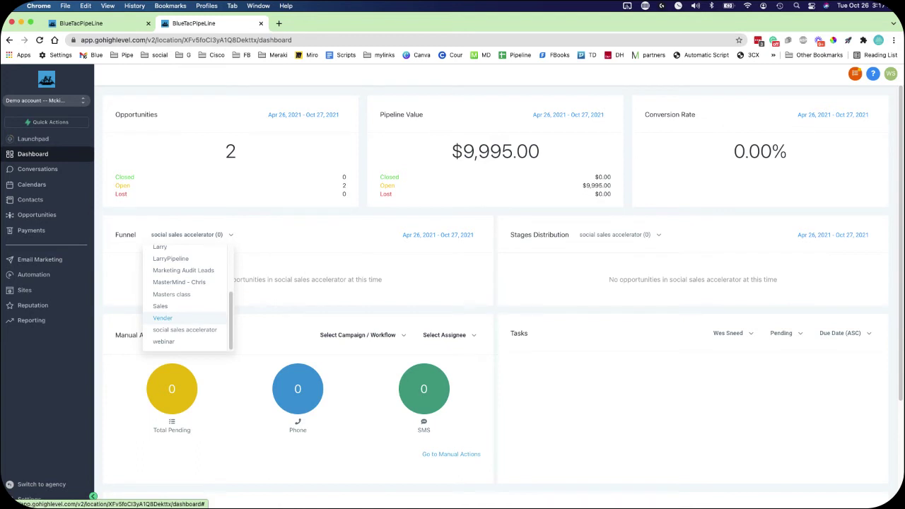
scroll(184, 297, "up", 3)
left_click(169, 283)
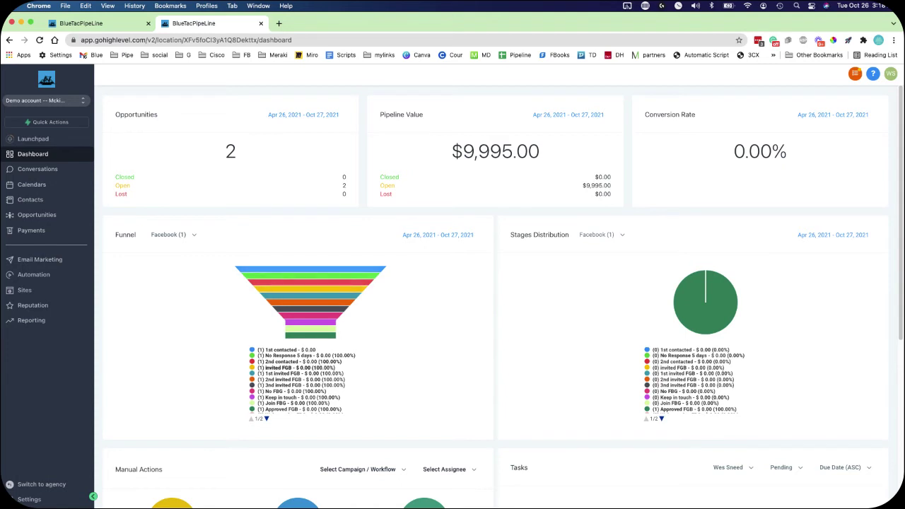
scroll(496, 297, "down", 2)
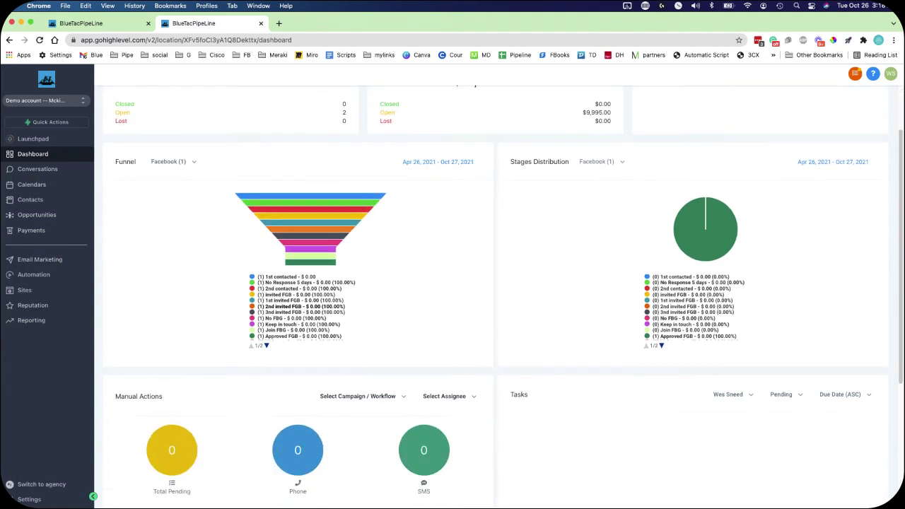
left_click(266, 345)
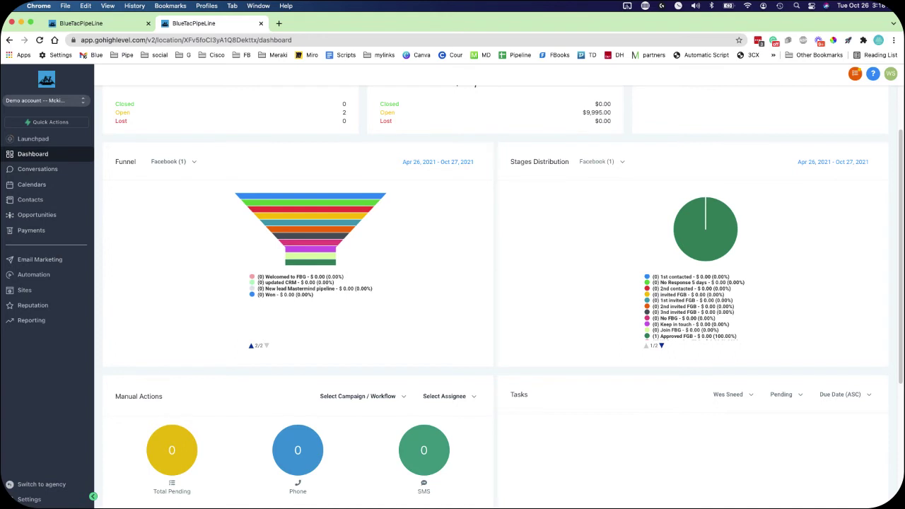
left_click(251, 345)
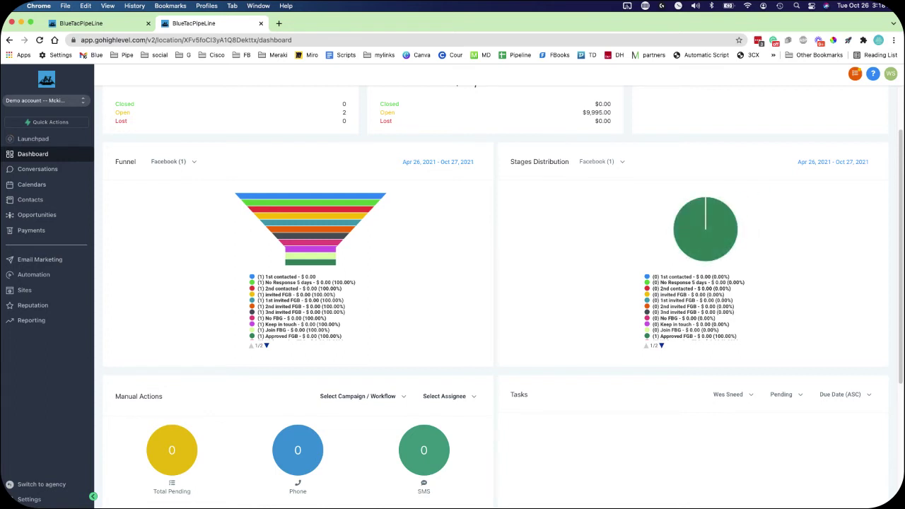
Step: Set Manual Actions' Campaign/Workflow to All and choose a single assignee
scroll(495, 283, "down", 3)
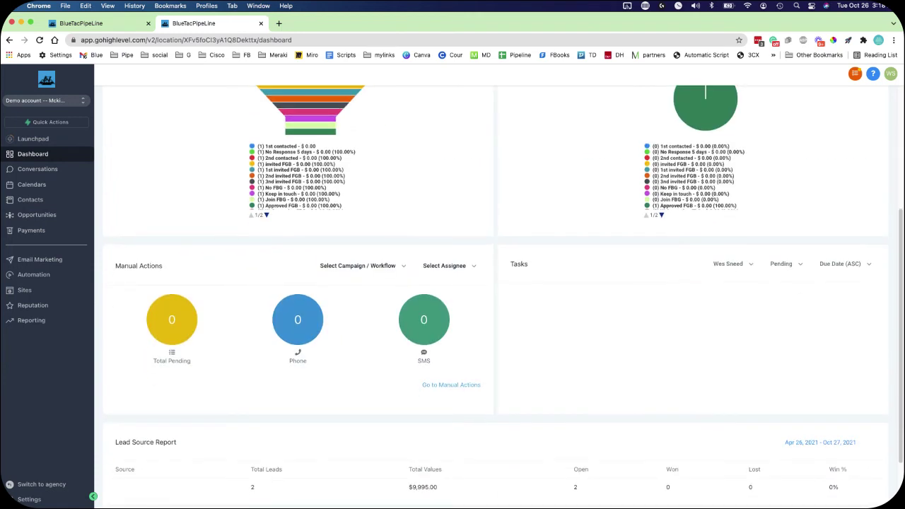
scroll(495, 297, "down", 1)
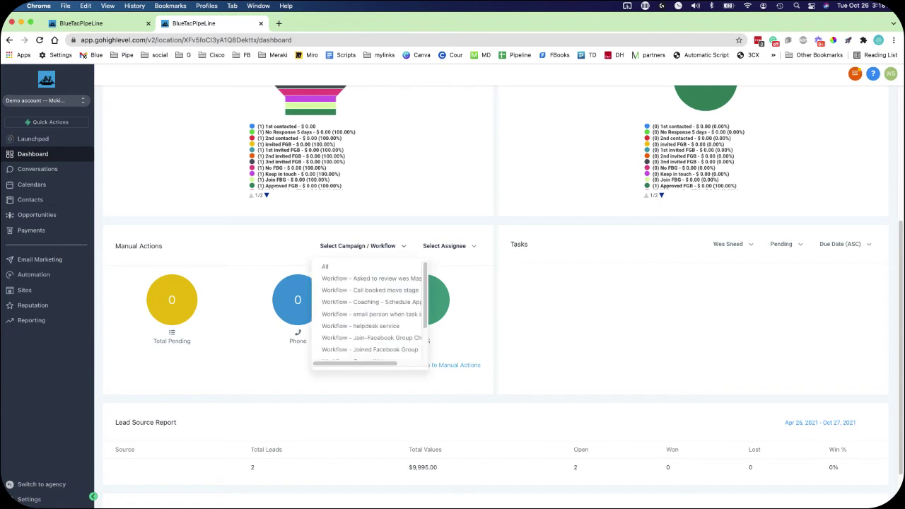
left_click(324, 267)
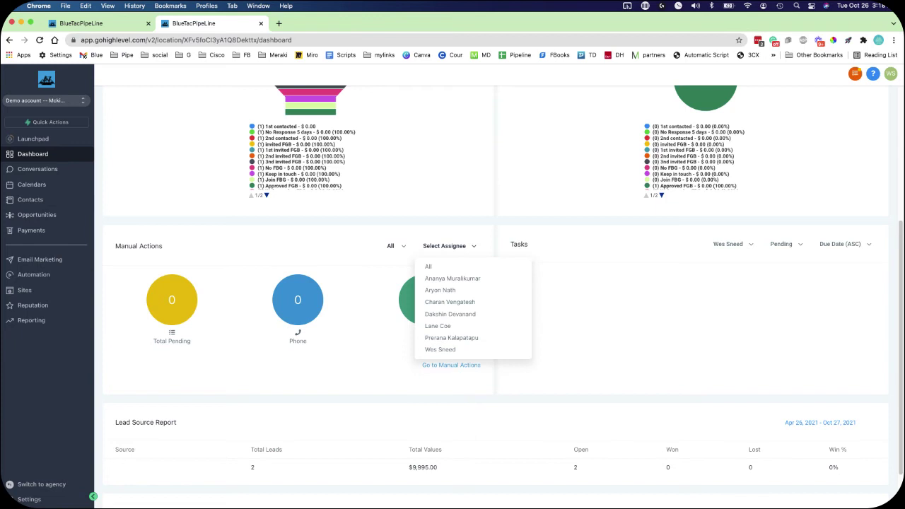
left_click(440, 349)
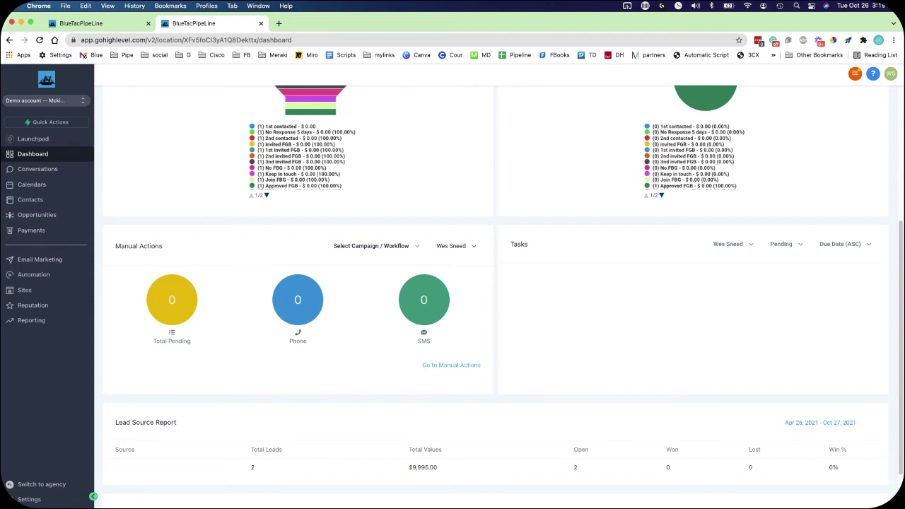
left_click(453, 246)
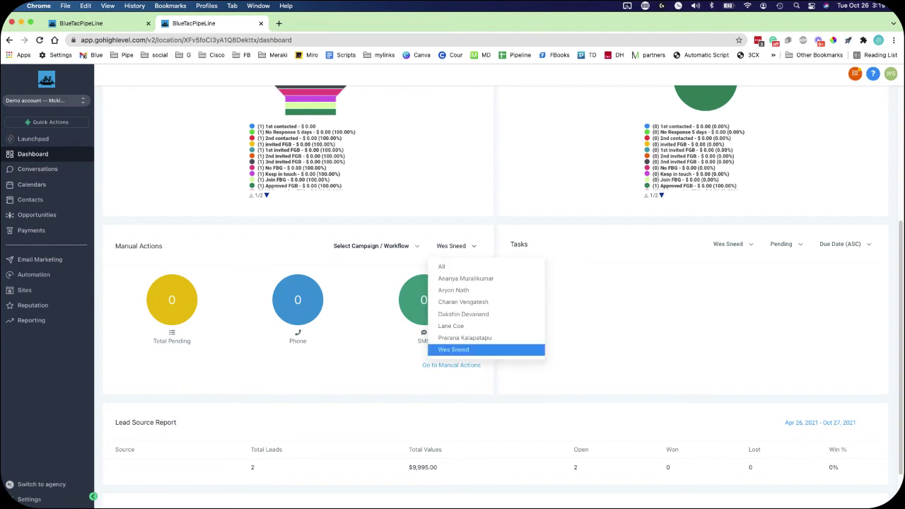
left_click(296, 299)
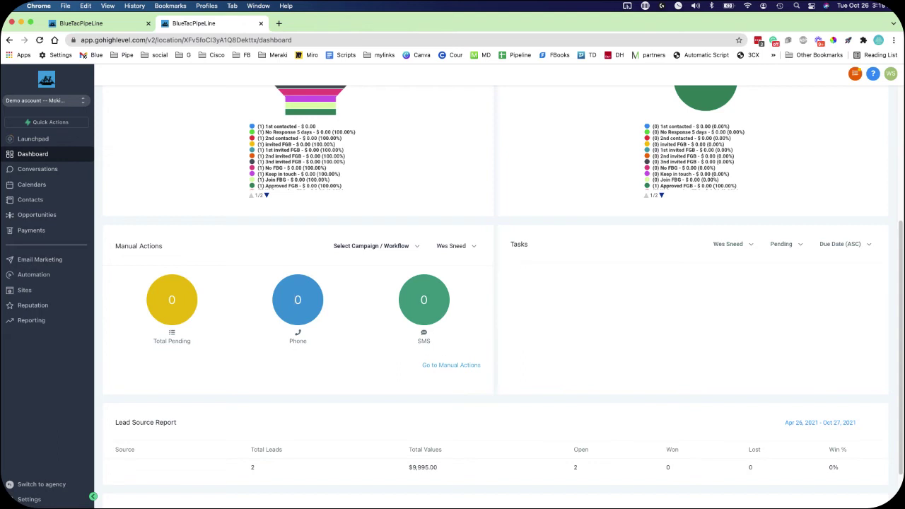
scroll(297, 246, "down", 2)
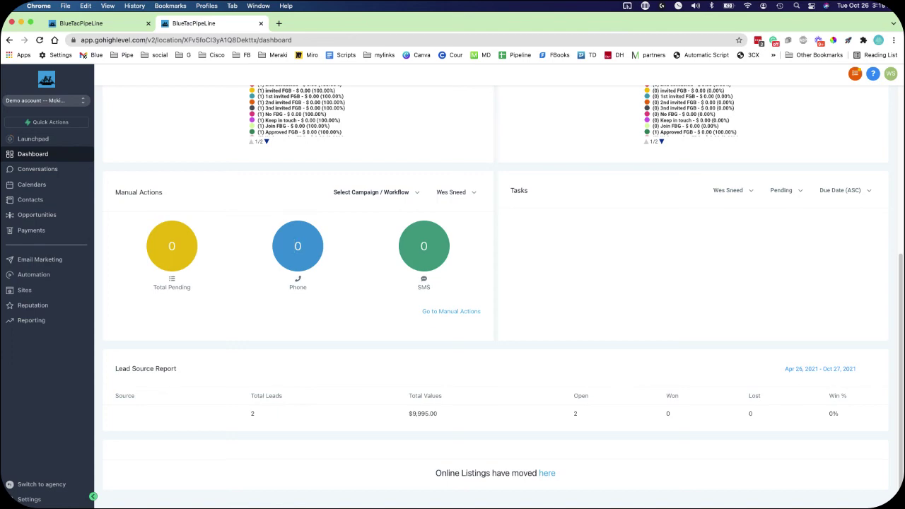
scroll(297, 246, "up", 5)
scroll(297, 245, "up", 3)
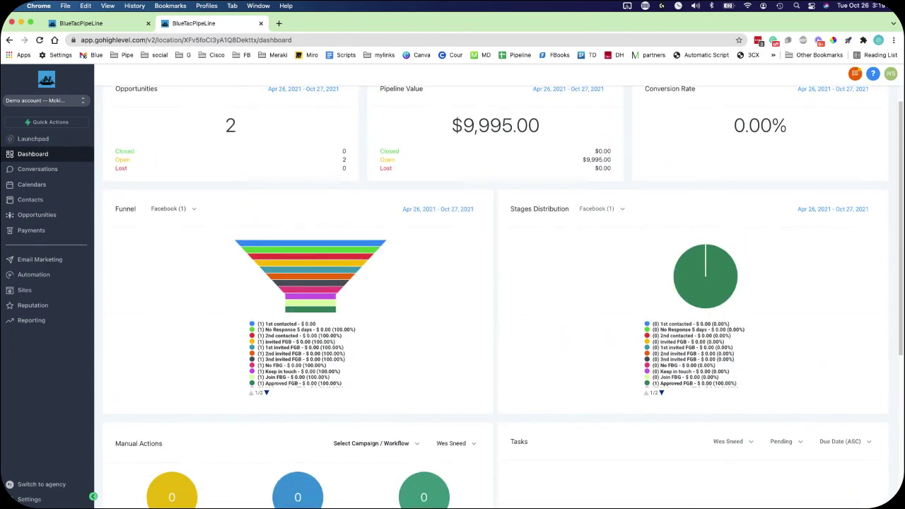